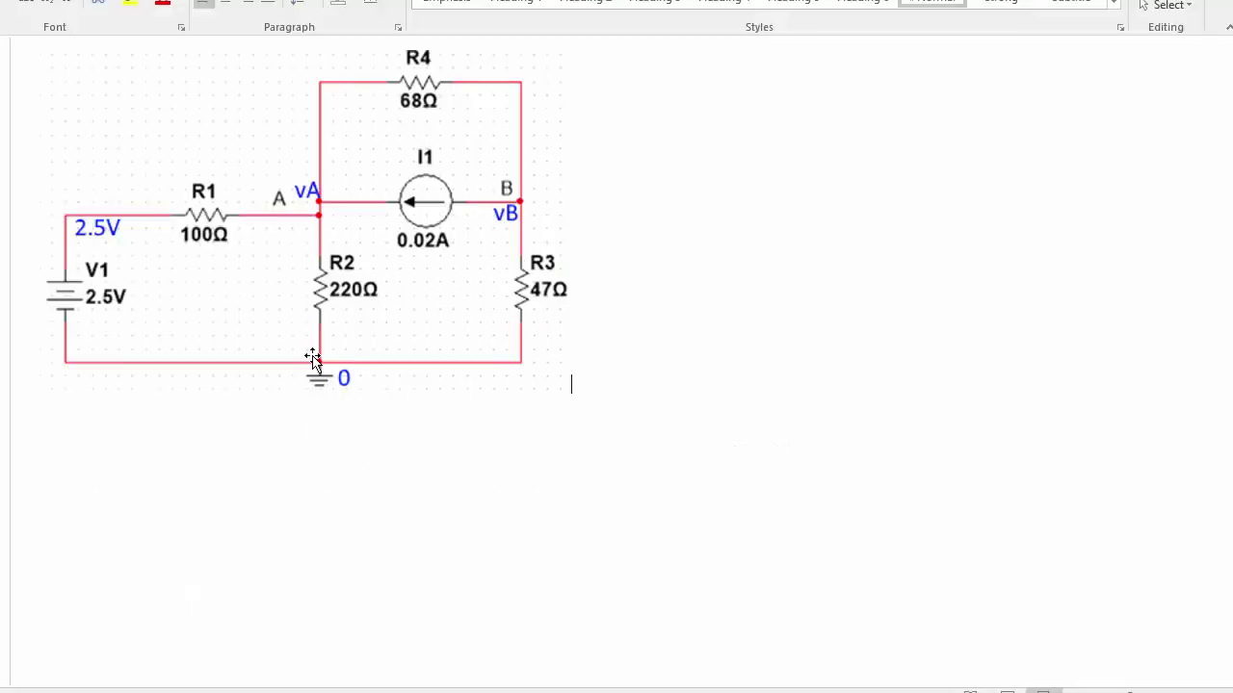
- Start a new MathType equation below the circuit and write ΣI_A,in =
click(313, 359)
click(665, 375)
key(ctrl+alt+q)
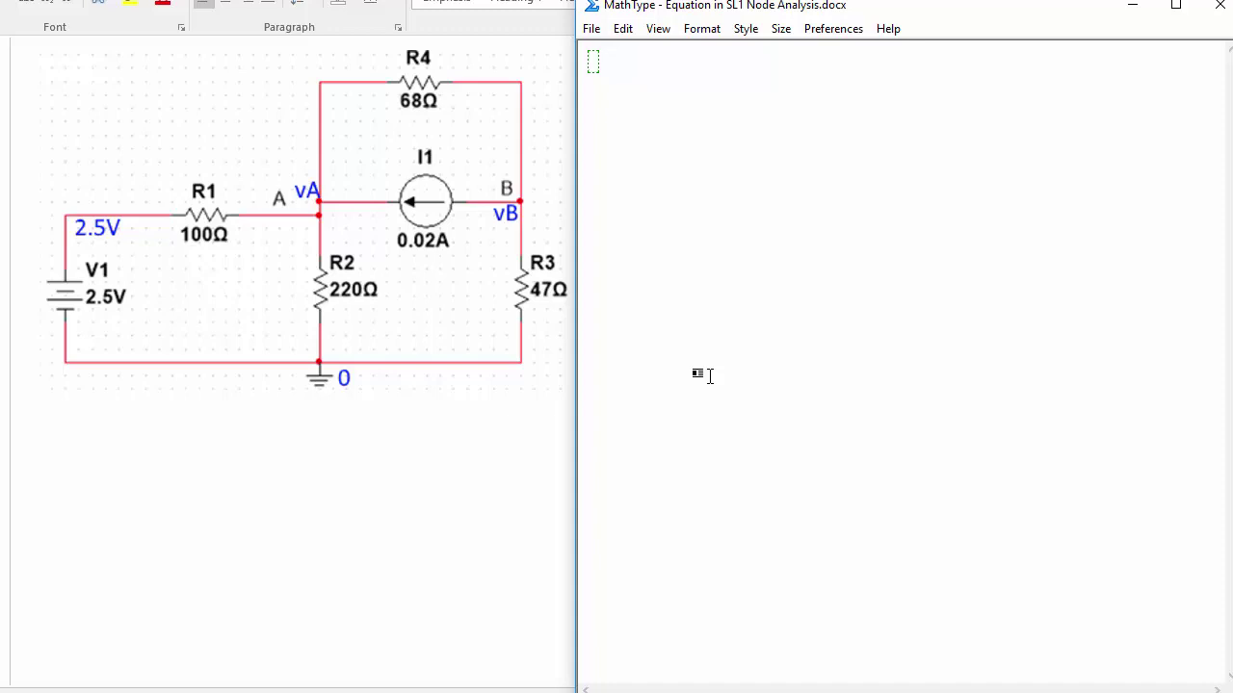
key(ctrl+t)
key(s)
text(I_)
text(A)
key(Tab)
text(=)
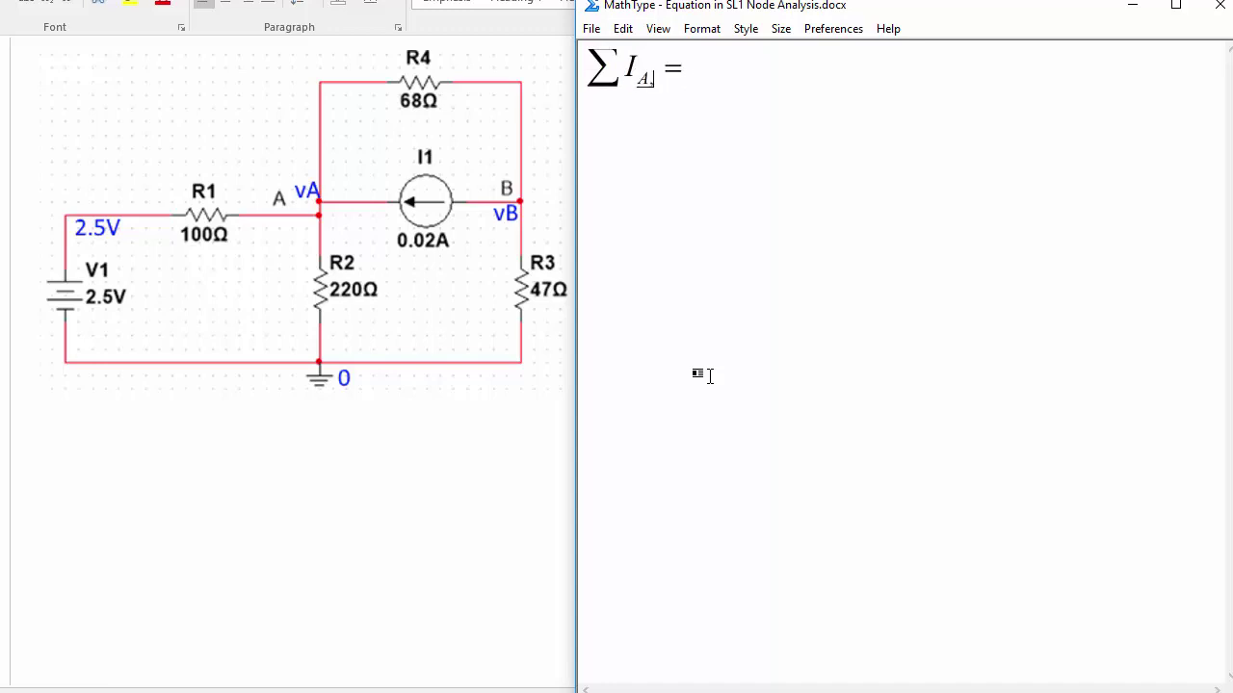
text(,in)
- Complete the right side as ΣI_A,out and prefix the line with 'KCL :'
key(ctrl+t)
key(s)
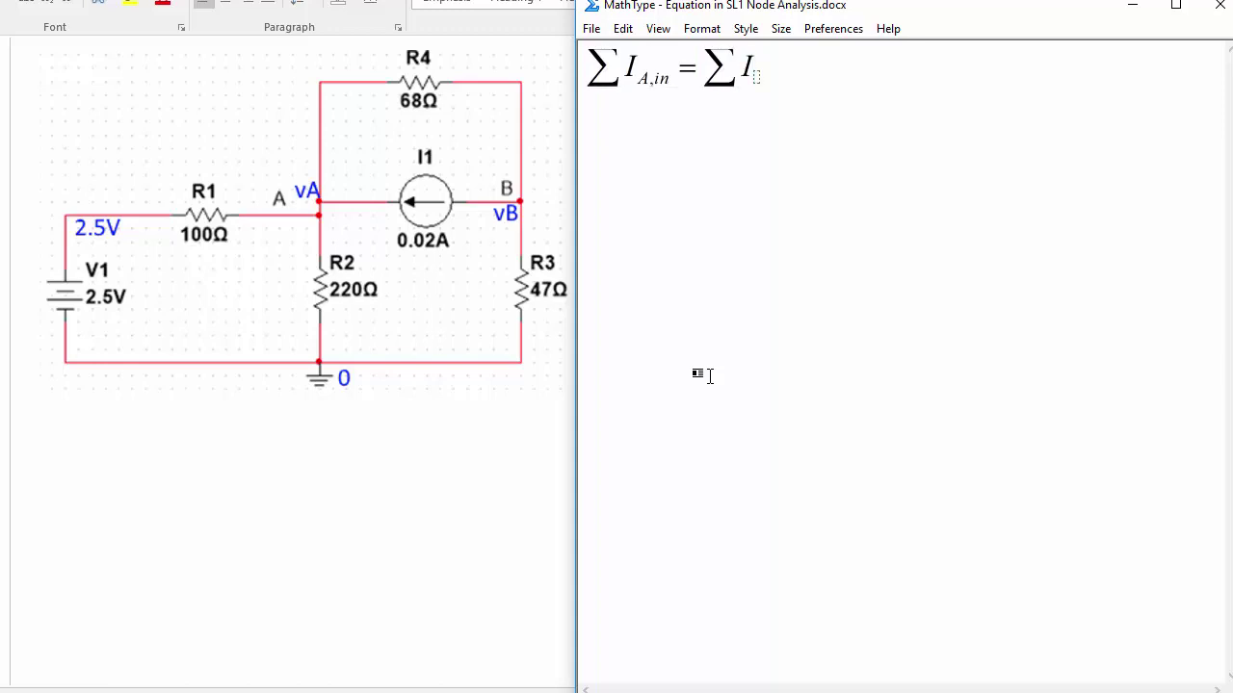
text(ut)
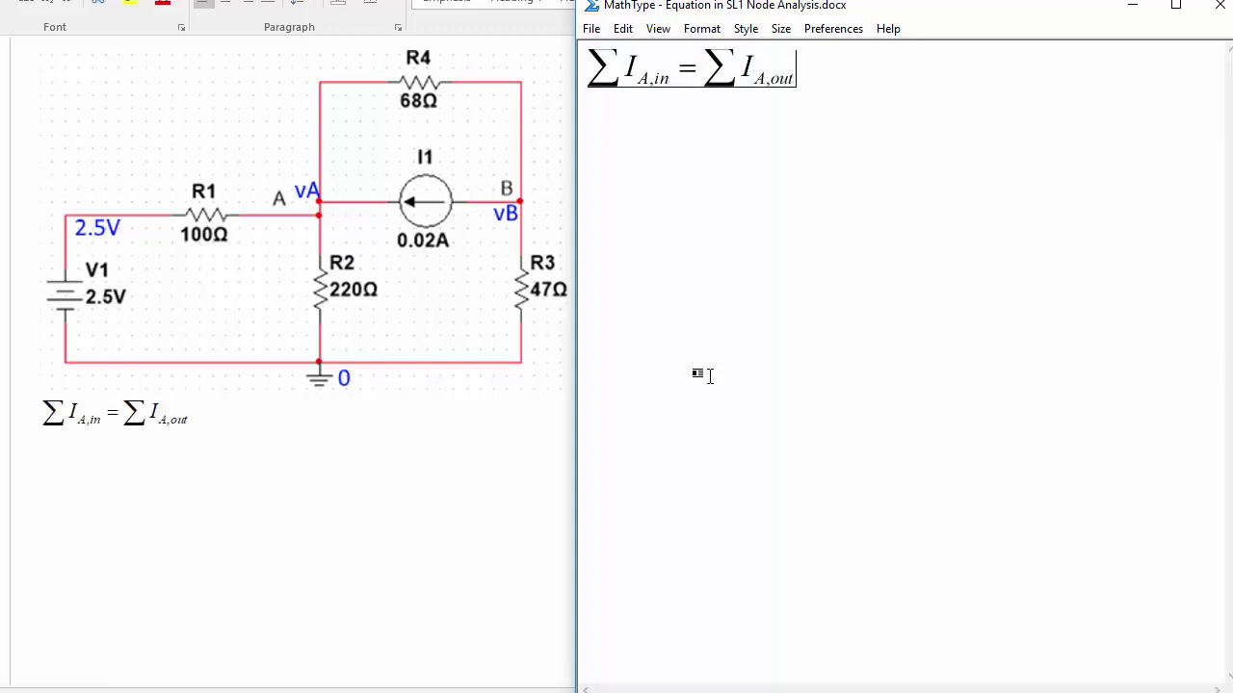
key(Return)
key(Up)
text(KCL :)
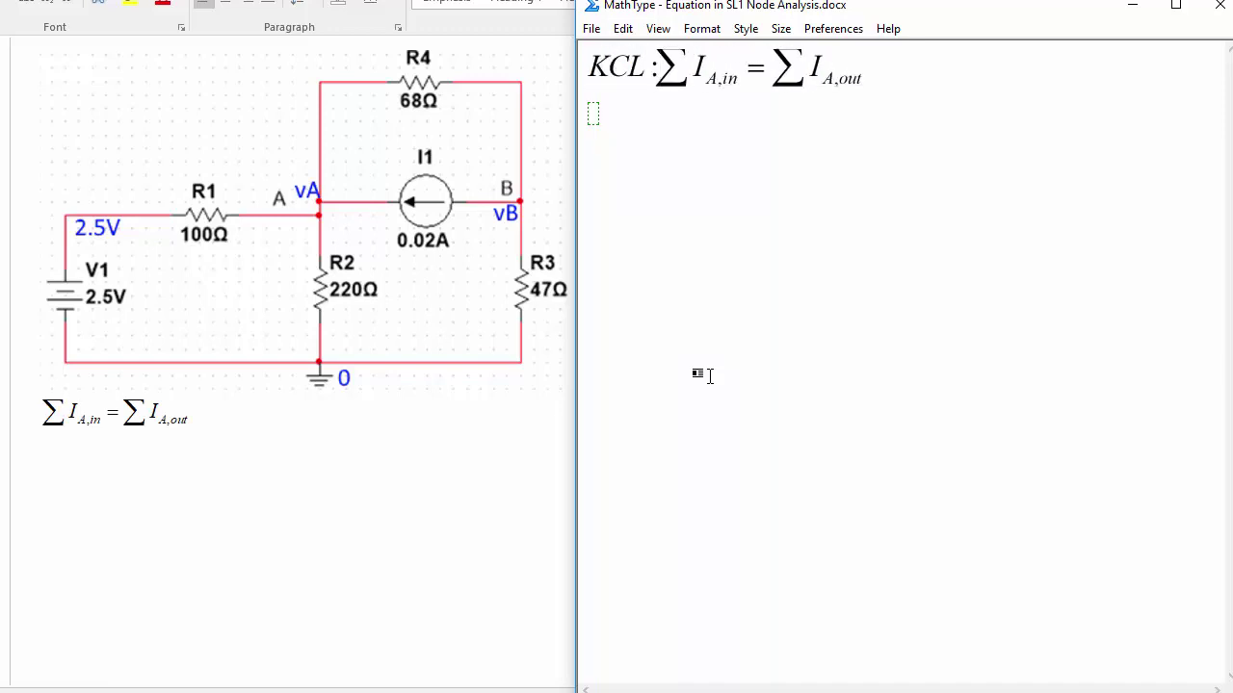
key(Left)
key(Left)
key(Left)
key(Left)
key(Down)
- Enter the fraction (2.5V − v_A)/100Ω on line two, followed by a plus sign
text(2.5)
text(V-)
text(v)
key(ctrl+l)
text(A)
key(Tab)
text(10)
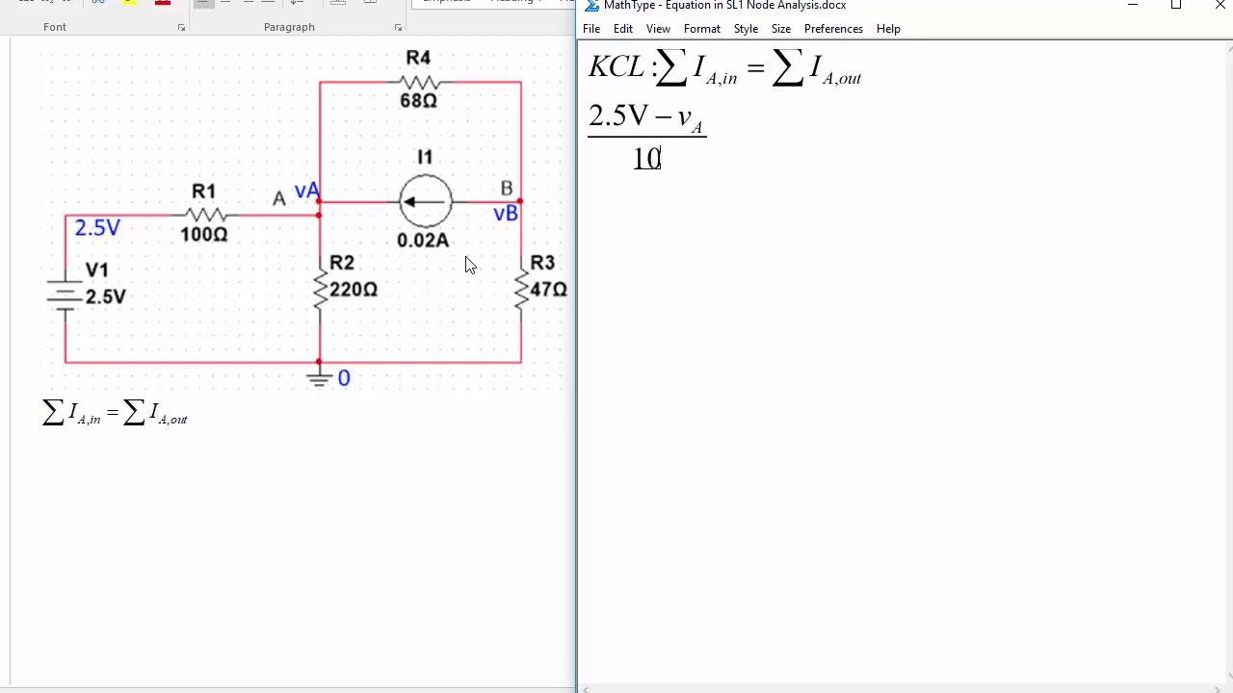
text(0Ω)
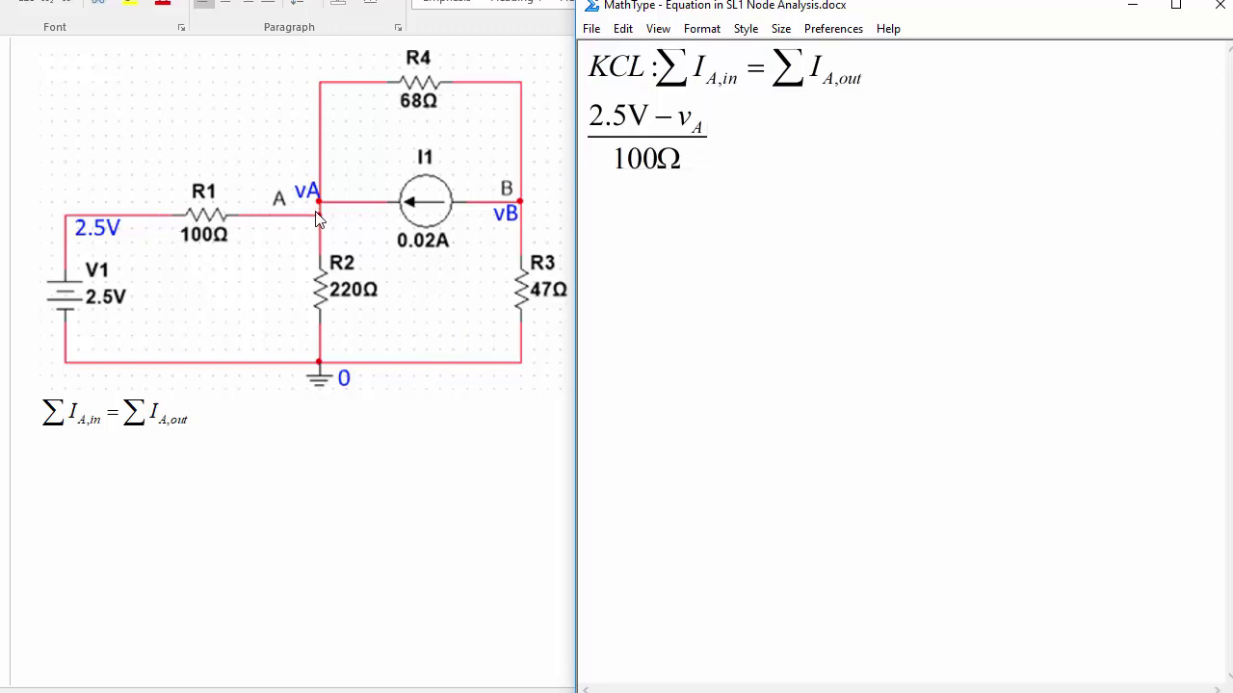
click(622, 126)
drag(622, 126, 708, 122)
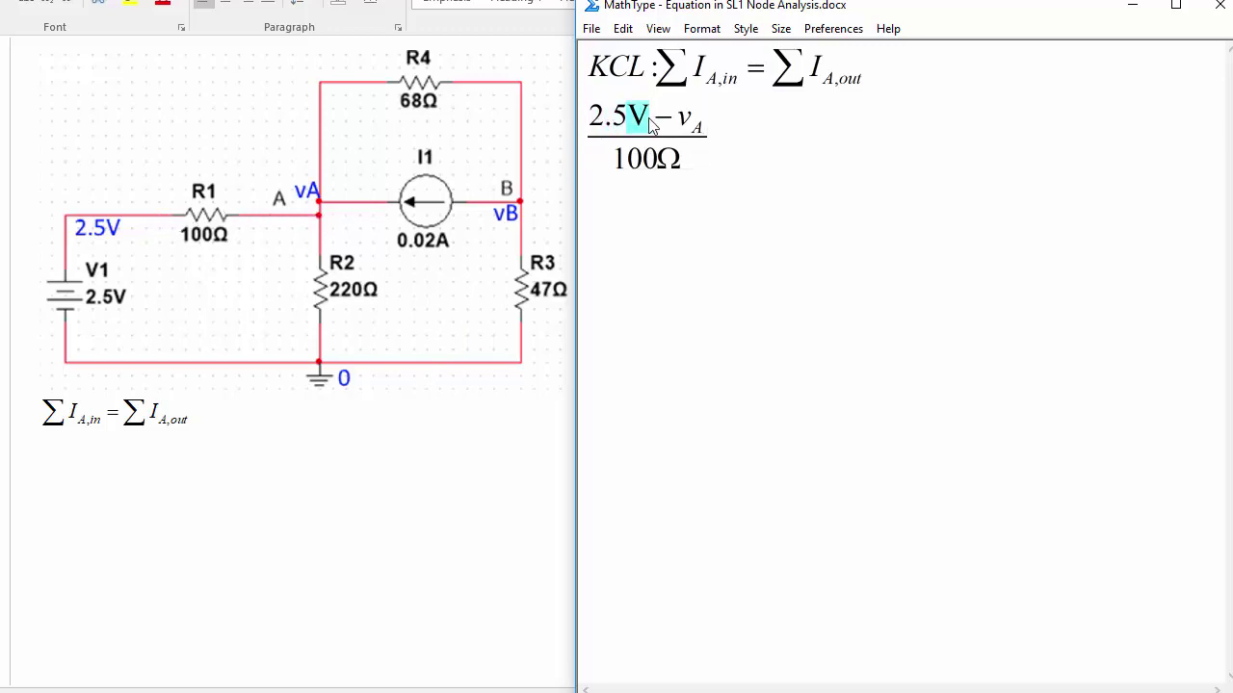
click(619, 162)
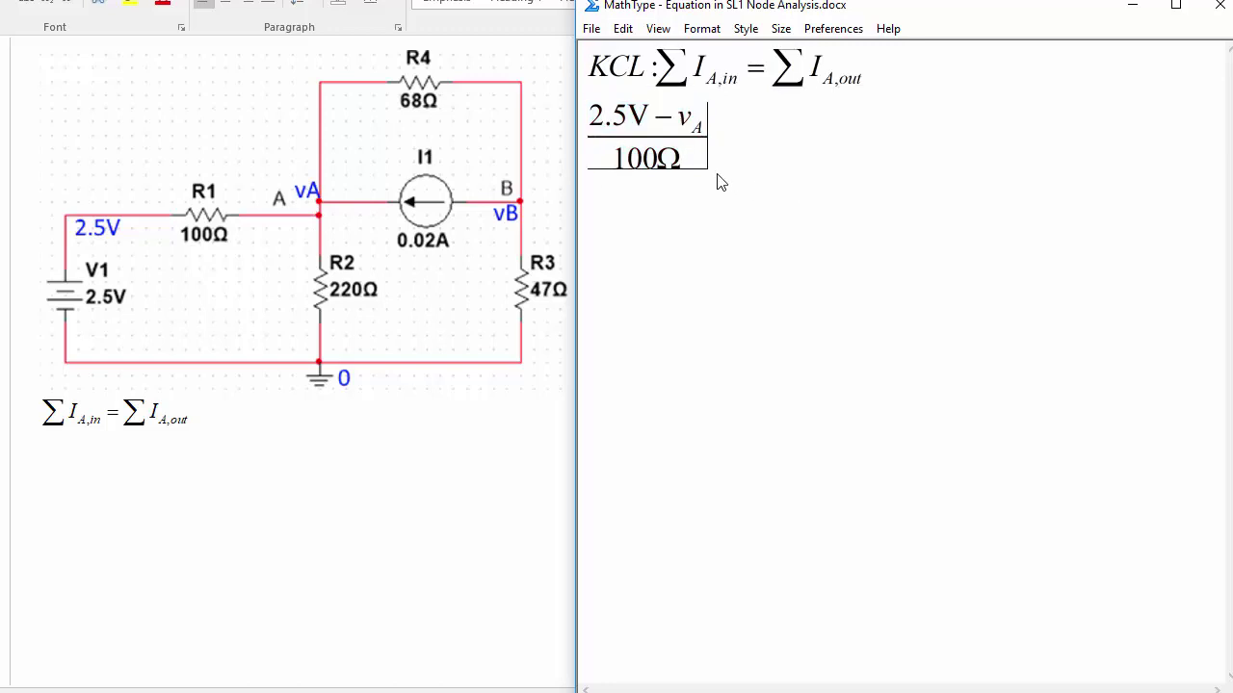
text(+)
- Add the term (v_B − v_A)/68Ω followed by + 20mA +
key(ctrl+f)
key(Right)
text(-v)
key(ctrl+l)
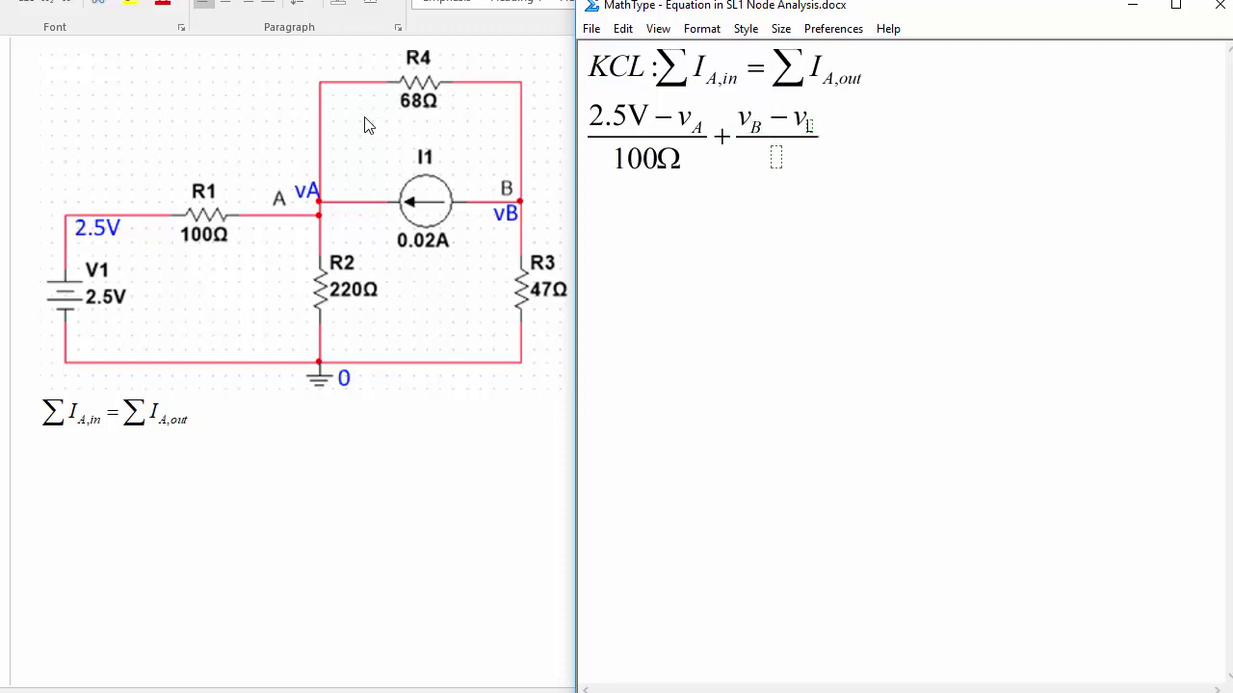
text(68)
text(Ω)
key(Tab)
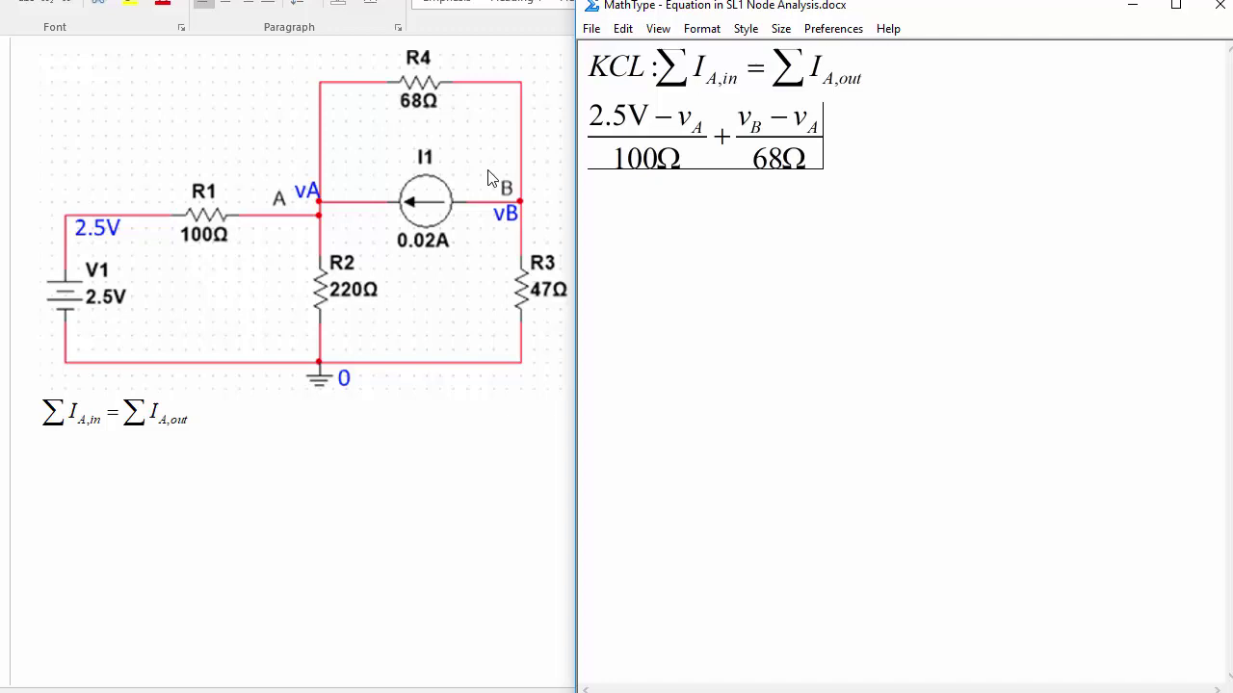
text(+ 20)
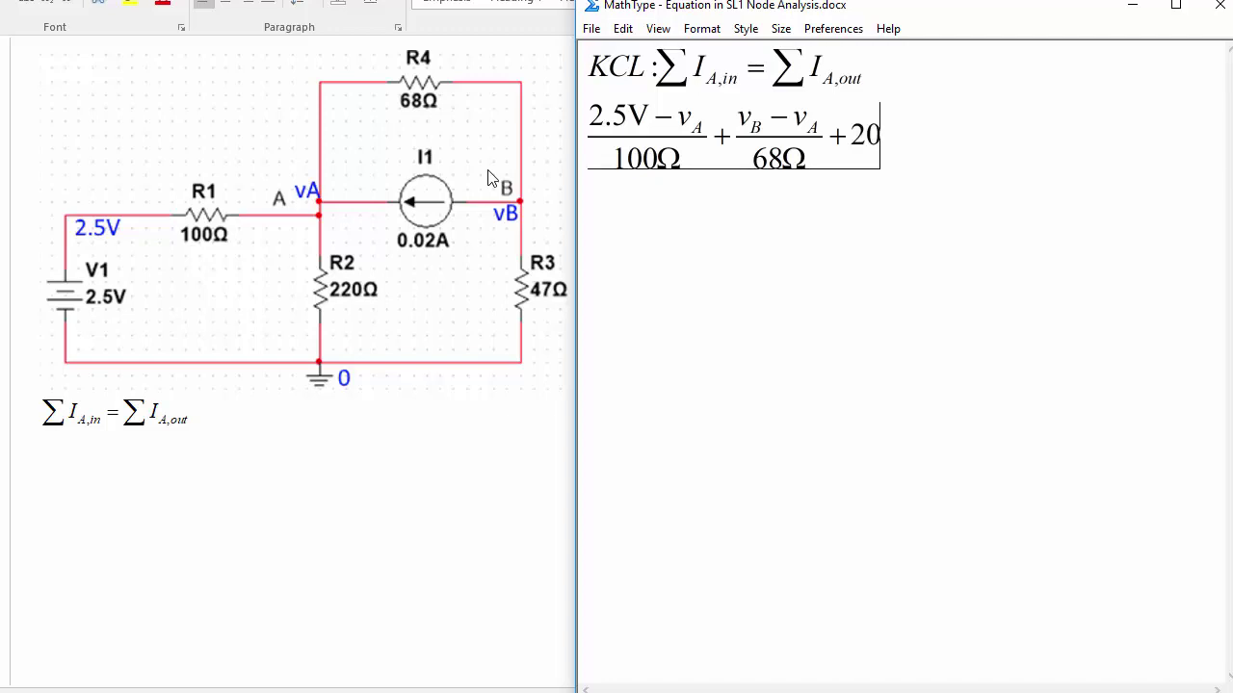
text(mA )
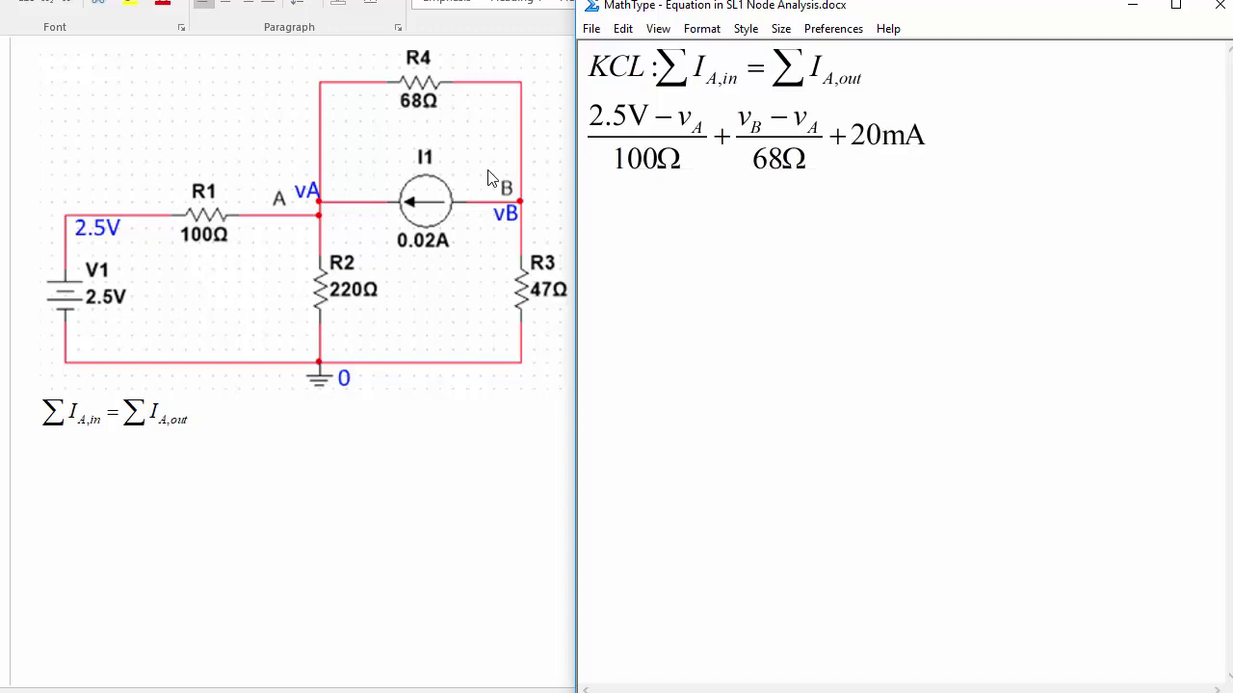
text(+)
- Add the fraction (0 − v_A)/220Ω to the node A equation
key(ctrl+f)
text(0-)
text(v)
key(ctrl+l)
text(A)
key(Tab)
text(2)
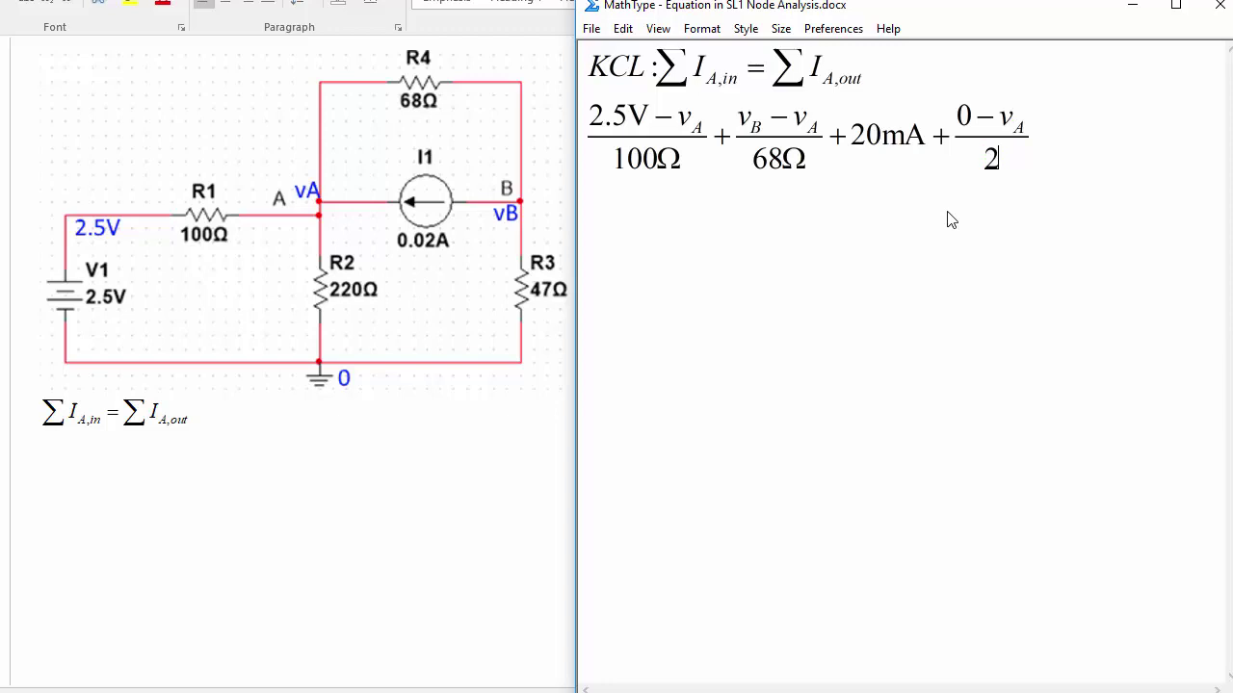
text(20)
key(ctrl+g)
text(W)
key(Tab)
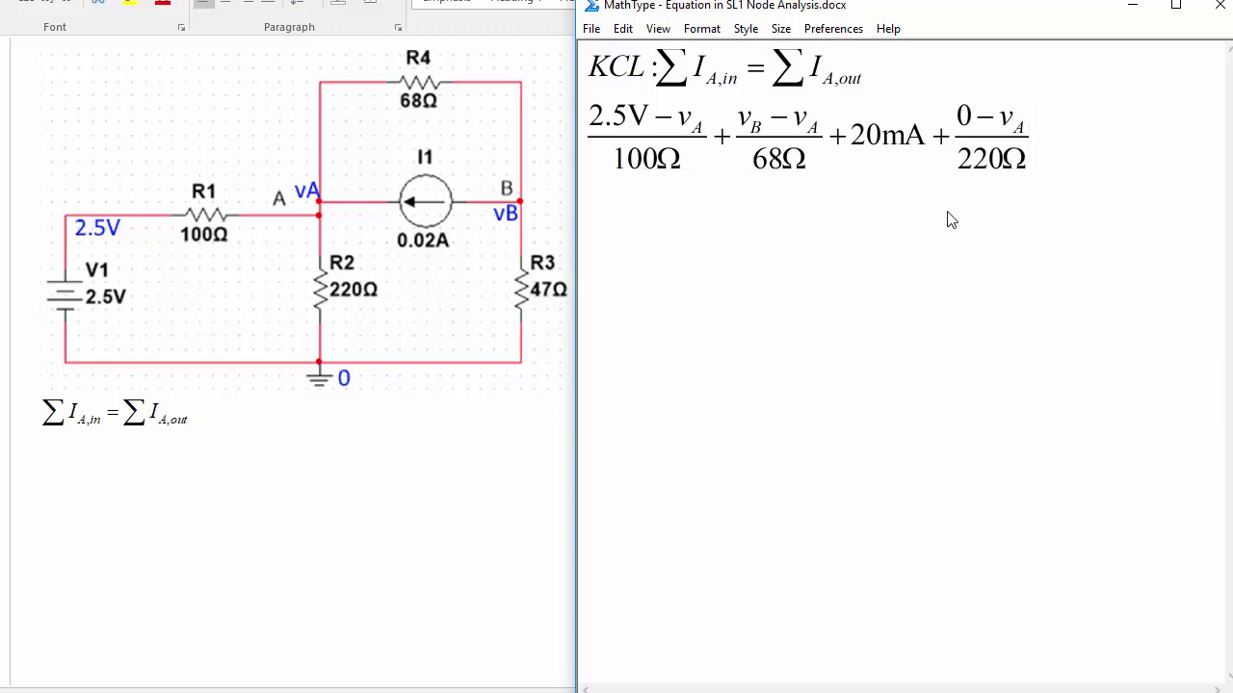
- End the equation with = 0, start a new line, and select terms through 20mA
text(+)
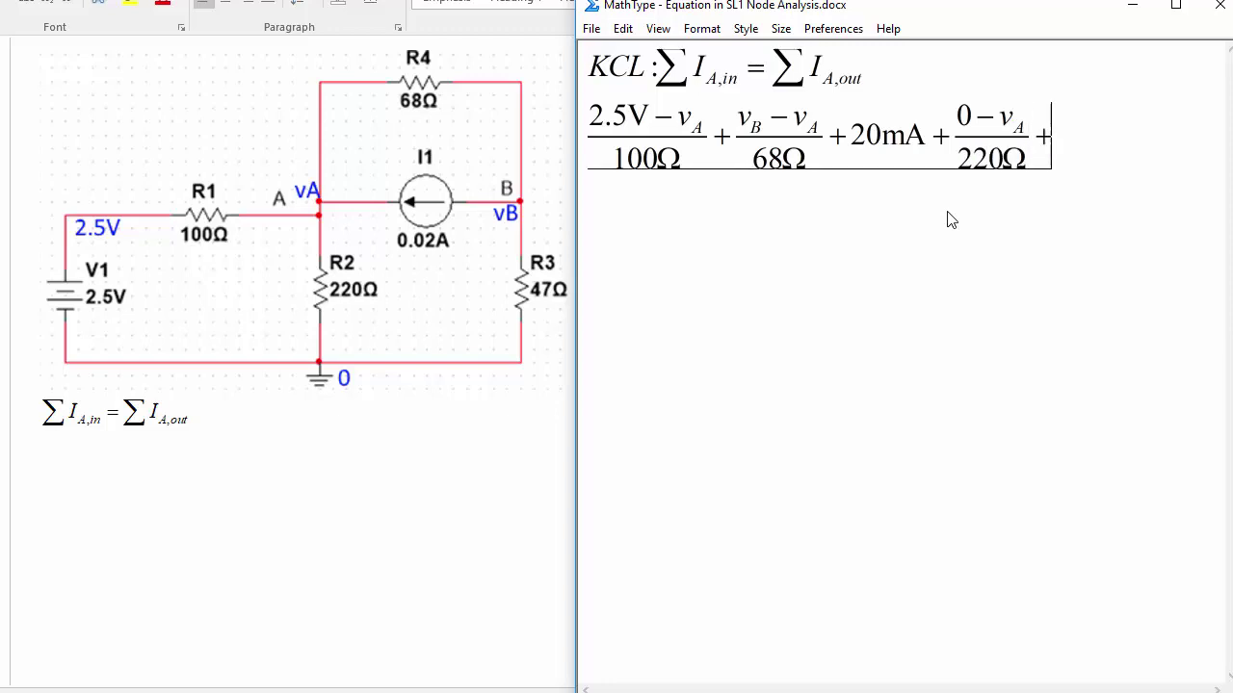
key(BackSpace)
key(BackSpace)
text(=)
key(ctrl+z)
key(ctrl+z)
key(Right)
text(=0)
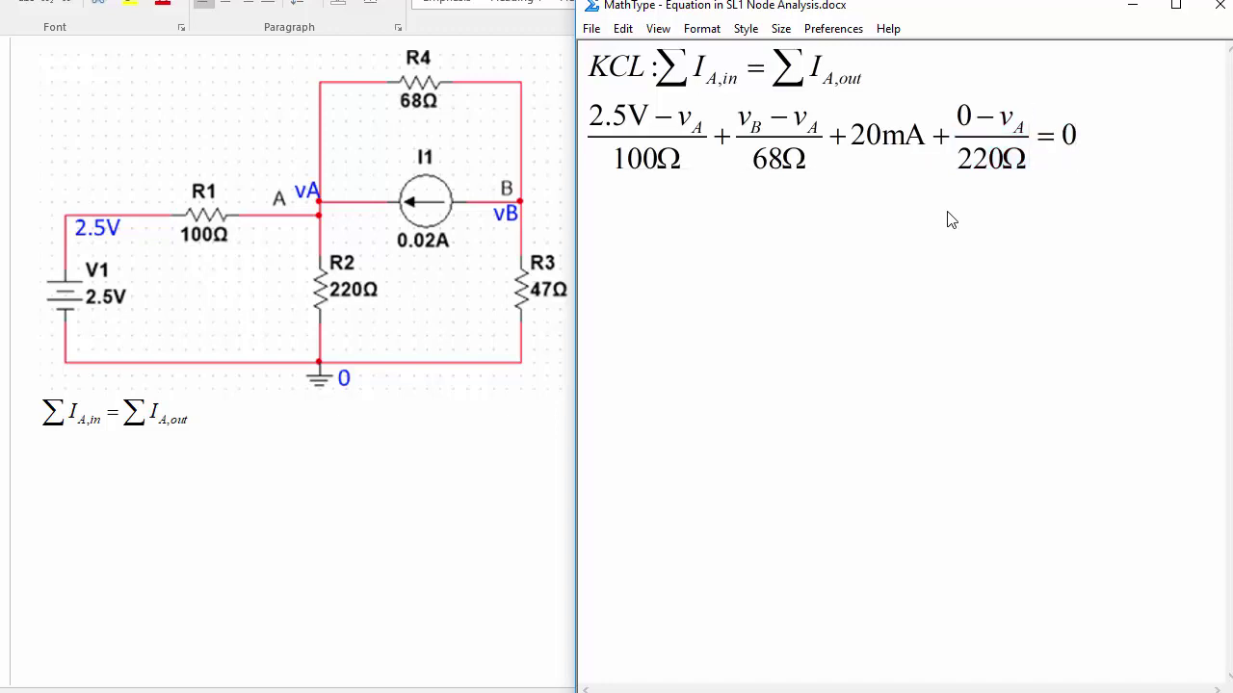
key(Return)
drag(932, 135, 661, 248)
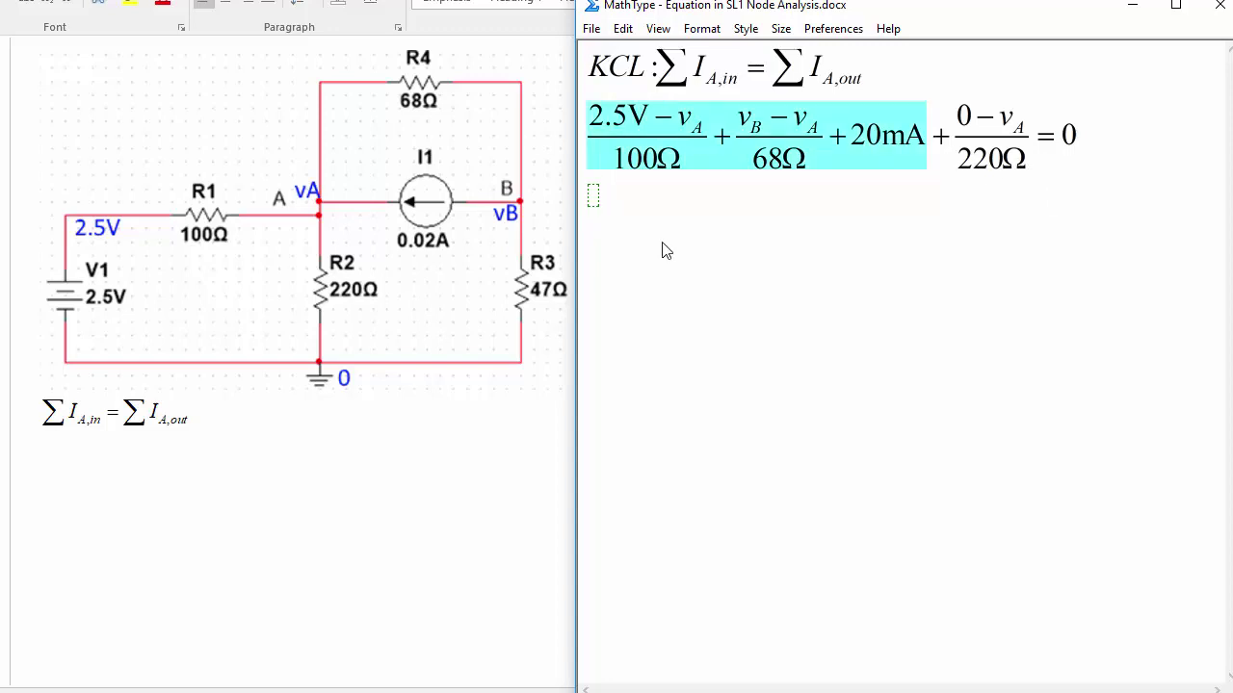
- Paste the copied terms onto the new line and follow them with =
click(616, 247)
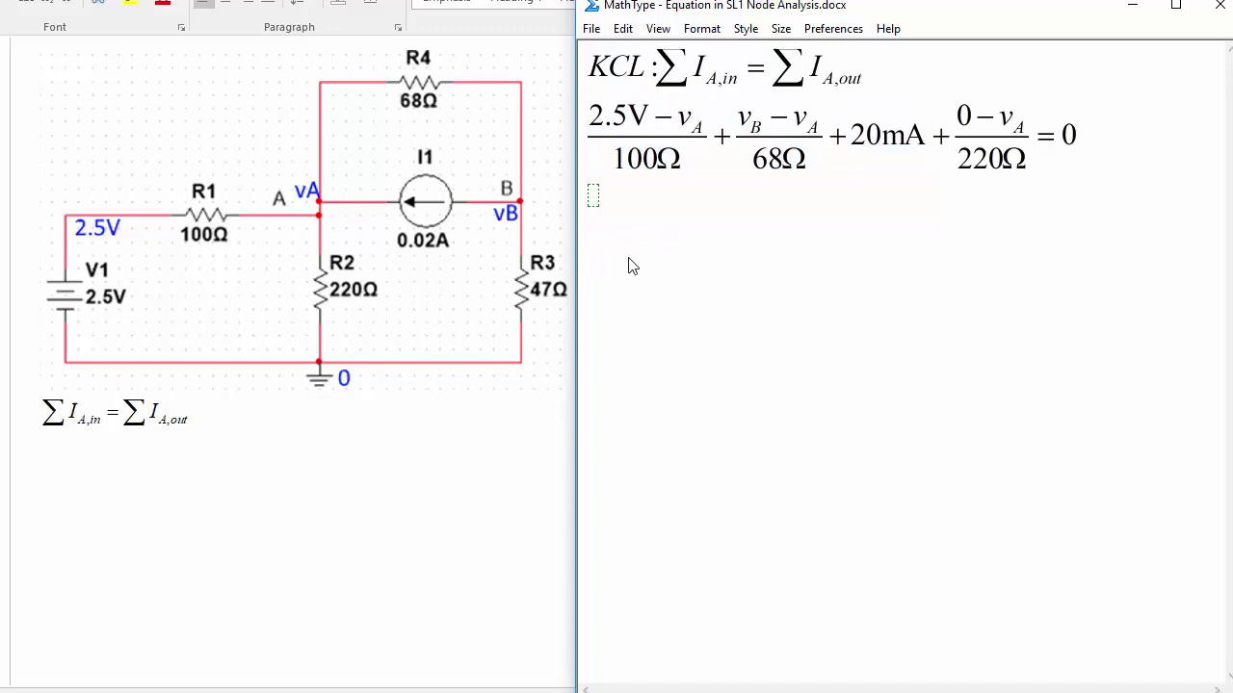
key(ctrl+v)
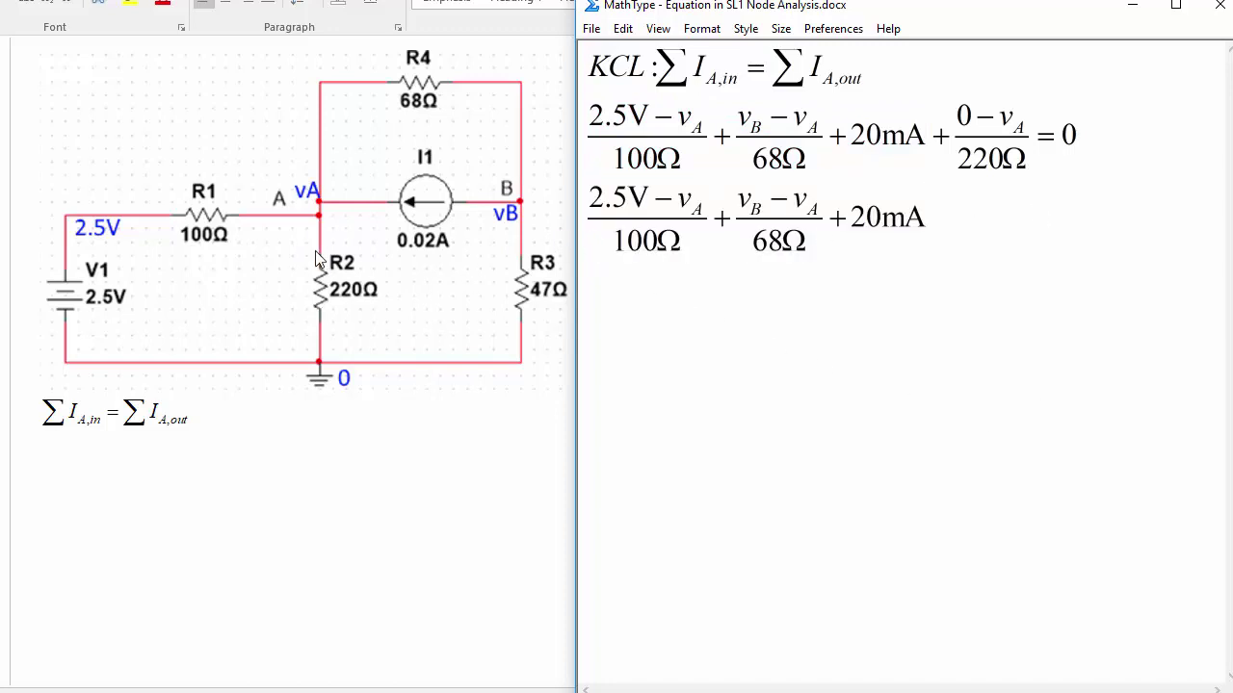
text( =)
drag(904, 220, 1013, 249)
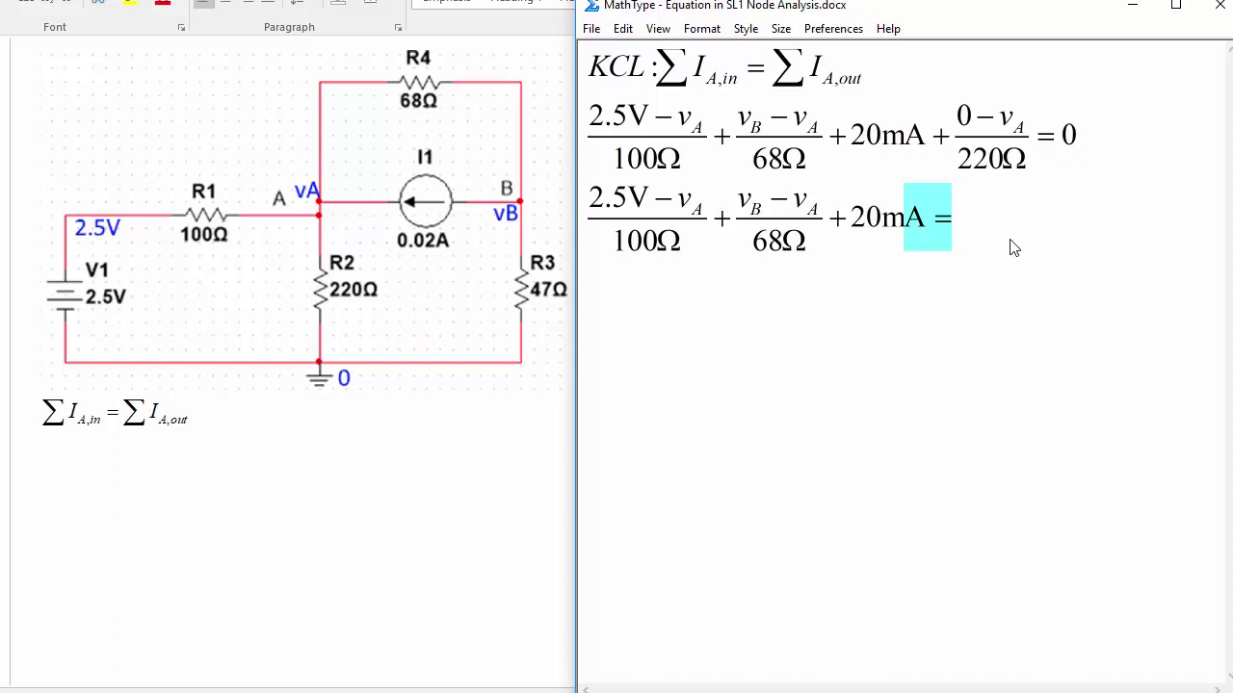
click(1013, 249)
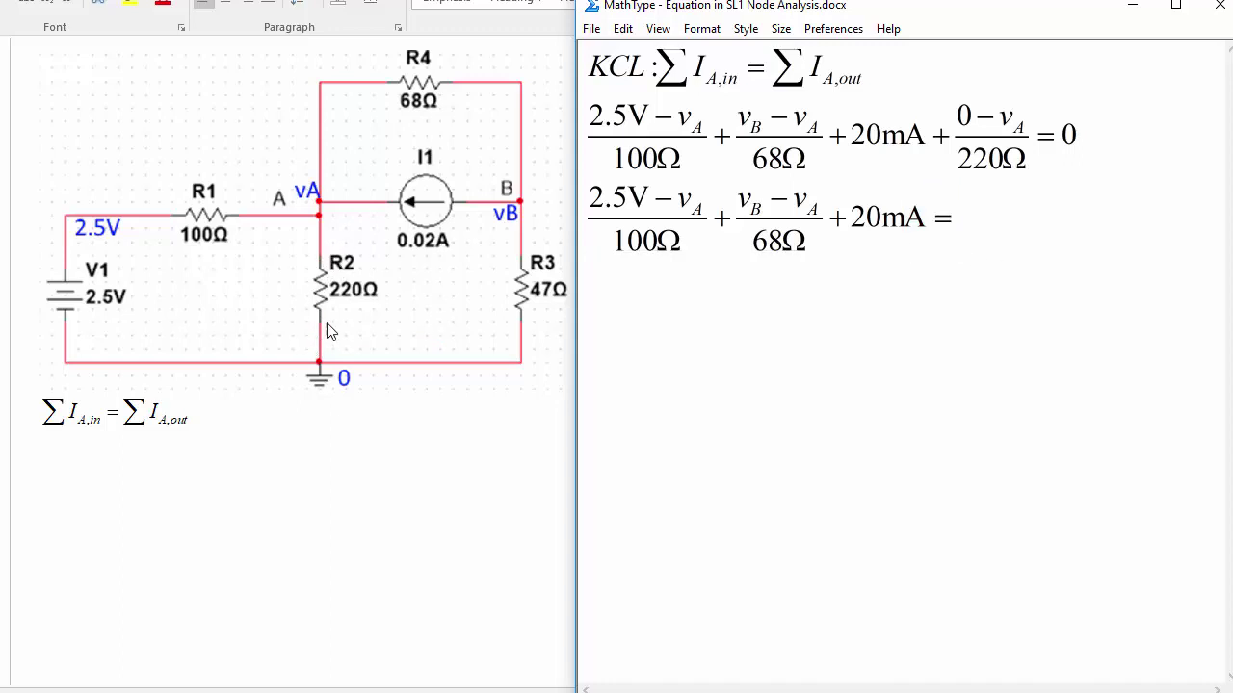
- Add the fraction (v_A − 0)/220Ω after the equals sign
key(ctrl+f)
key(ctrl+l)
text(A/)
key(Right)
text(-0)
text(20)
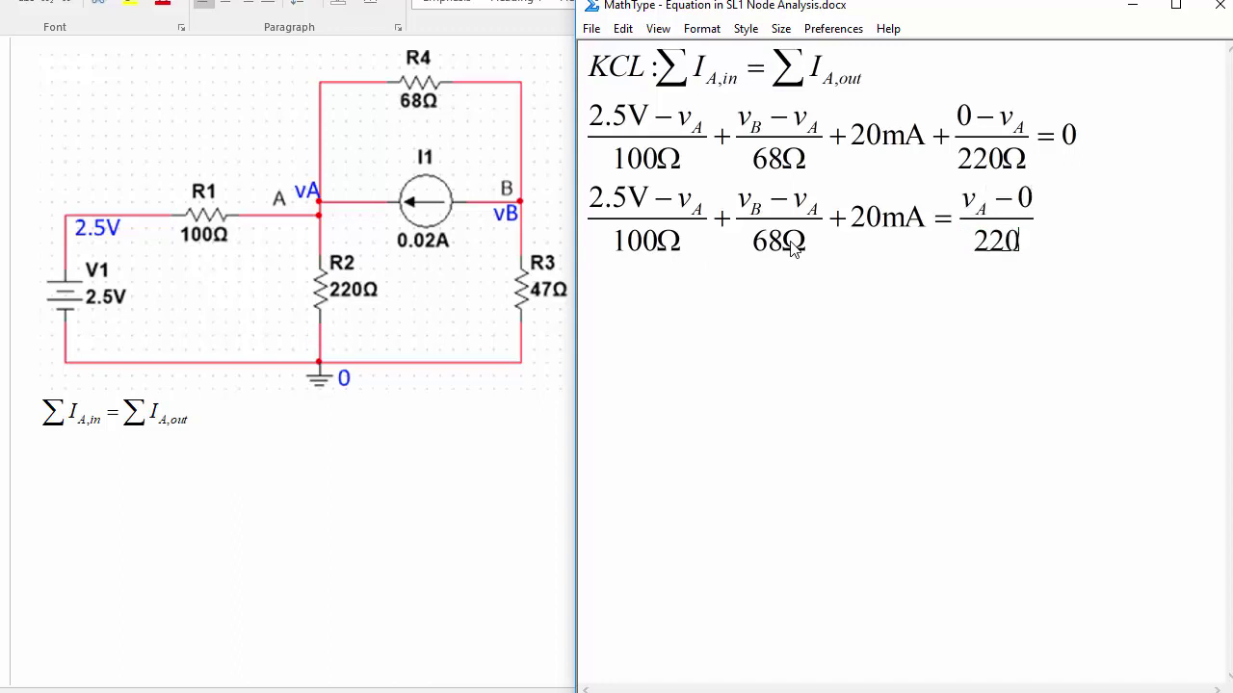
text(Ω)
key(Right)
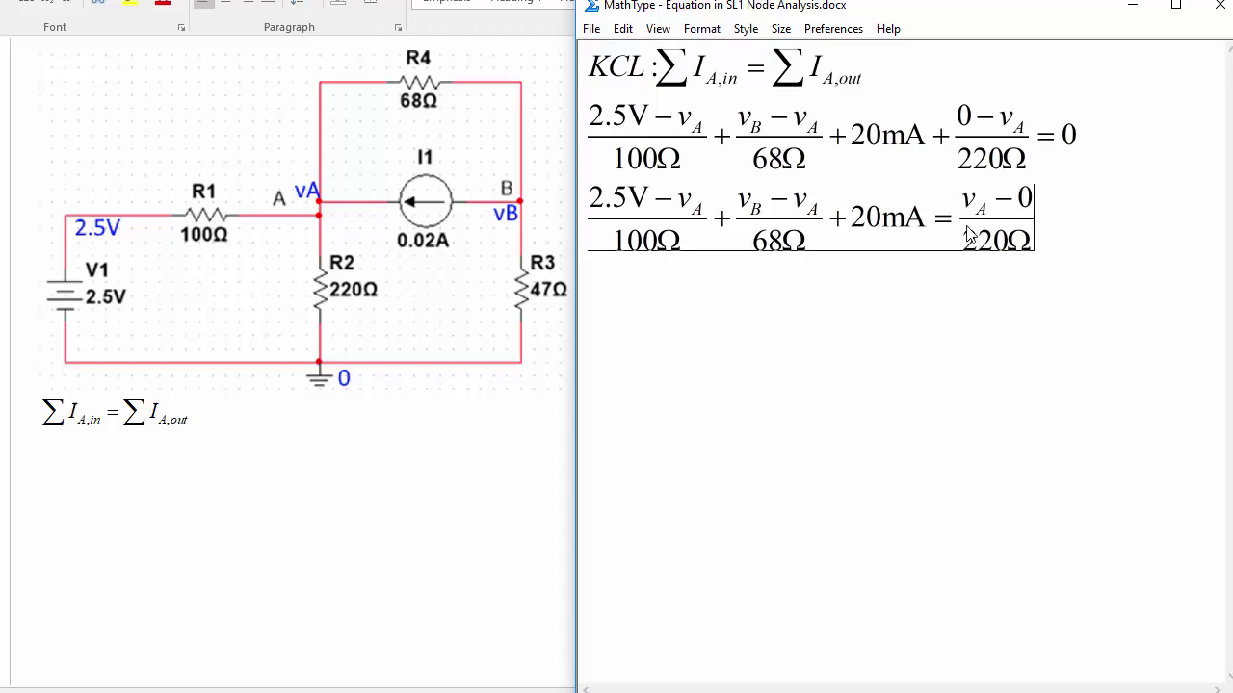
- Compare the (v_A − 0)/220Ω fraction with the original (0 − v_A)/220Ω, then select the rearranged line
drag(968, 234, 494, 183)
click(967, 145)
drag(946, 127, 1034, 132)
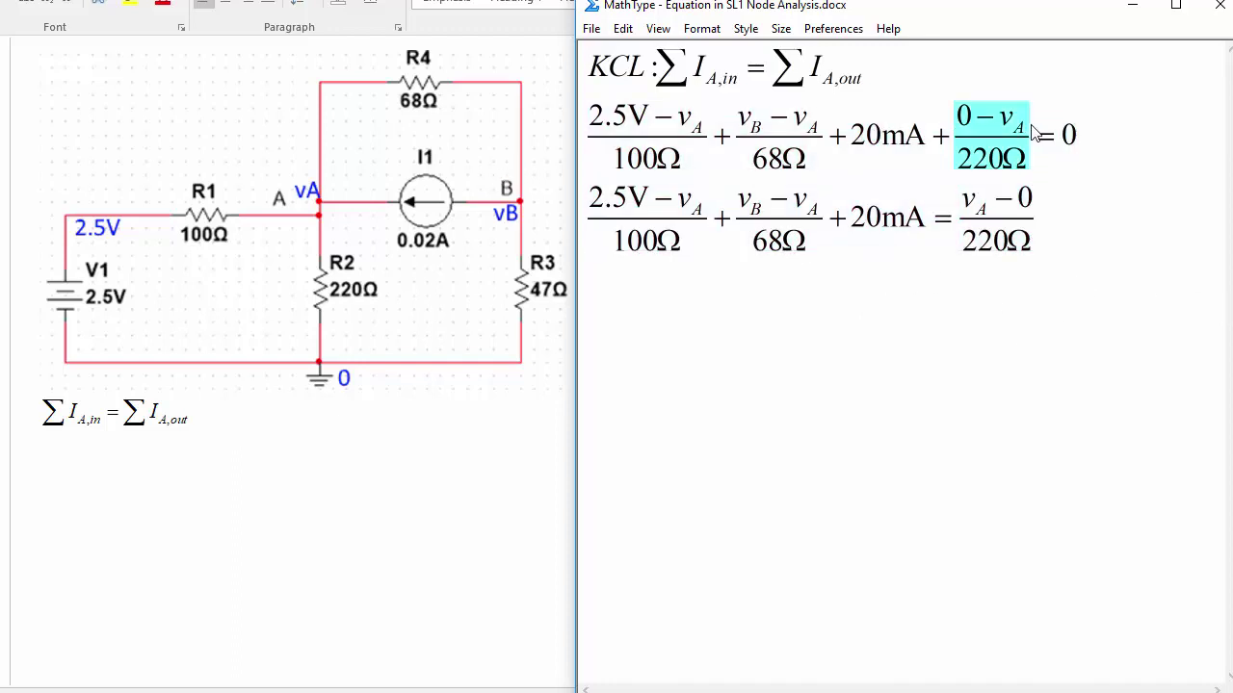
drag(961, 237, 1045, 253)
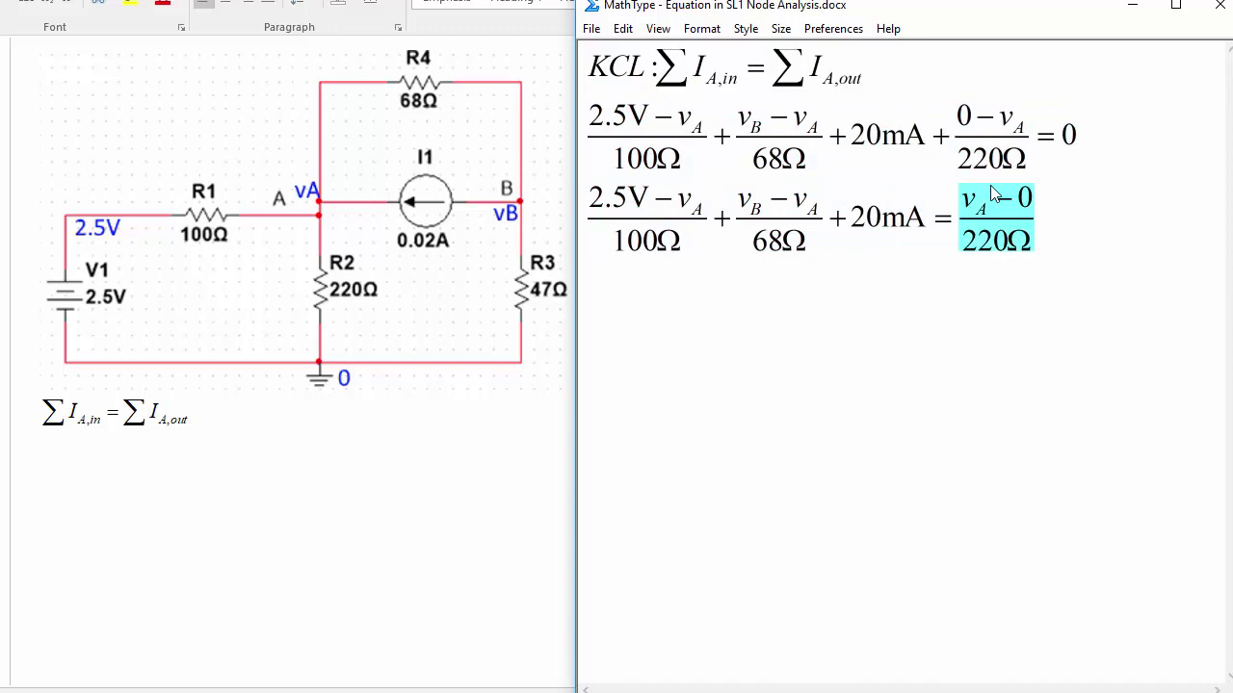
click(1036, 230)
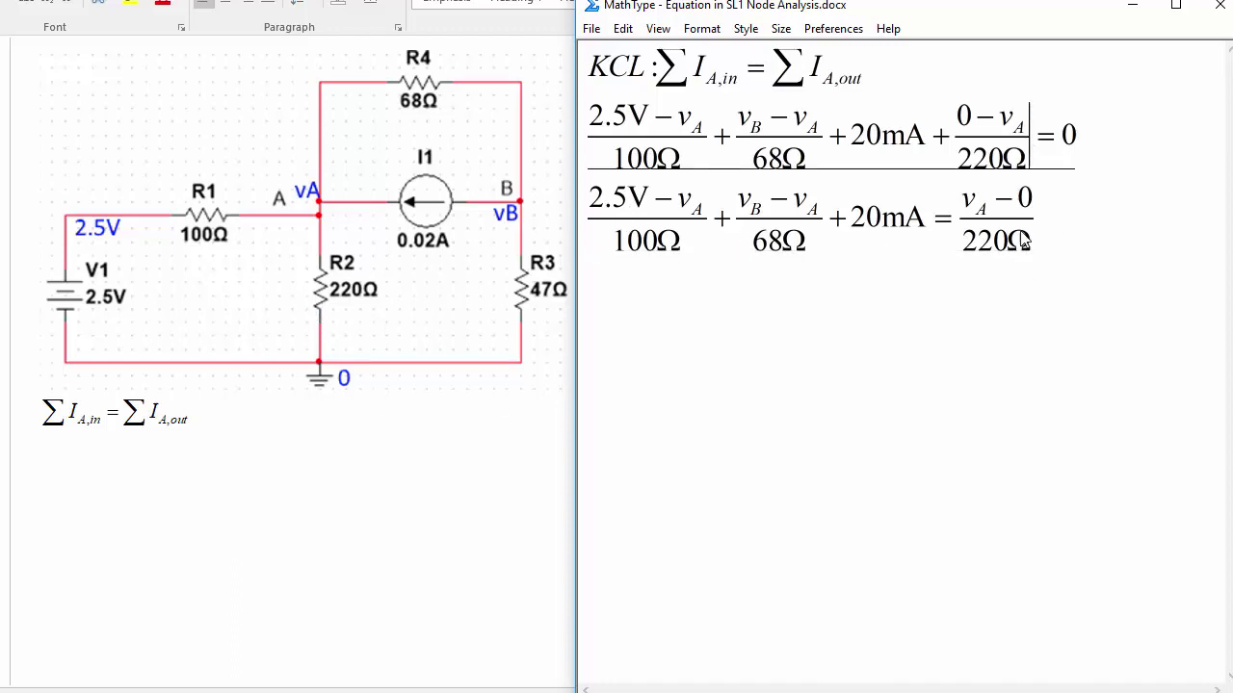
drag(1108, 241, 133, 229)
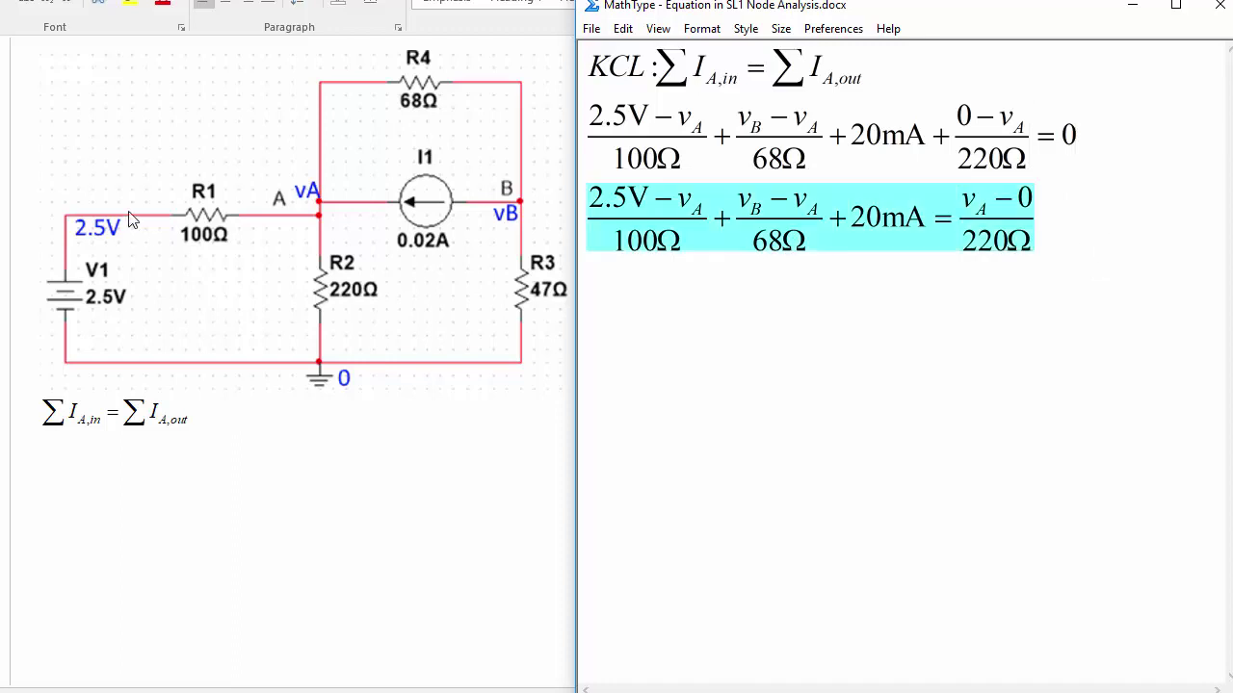
- Delete the rearranged line and start the node B equation with 20mA +
key(Delete)
text(0)
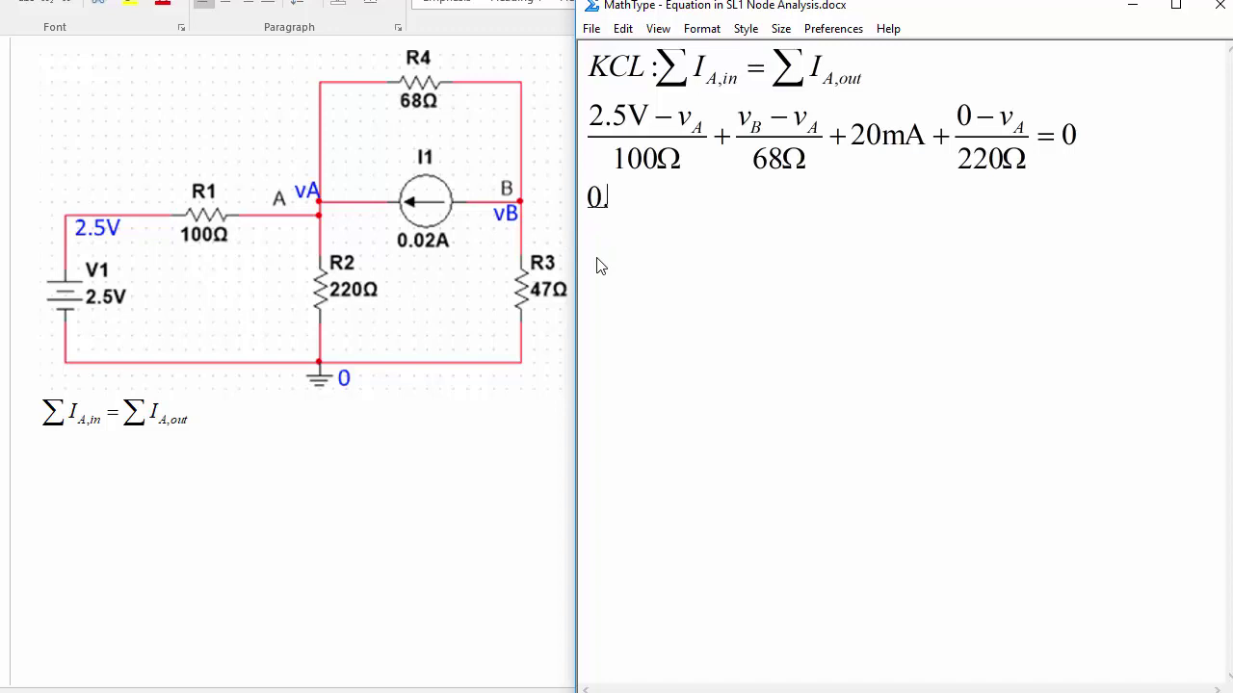
text(.02)
key(BackSpace)
text(20)
text(m)
key(BackSpace)
text(A )
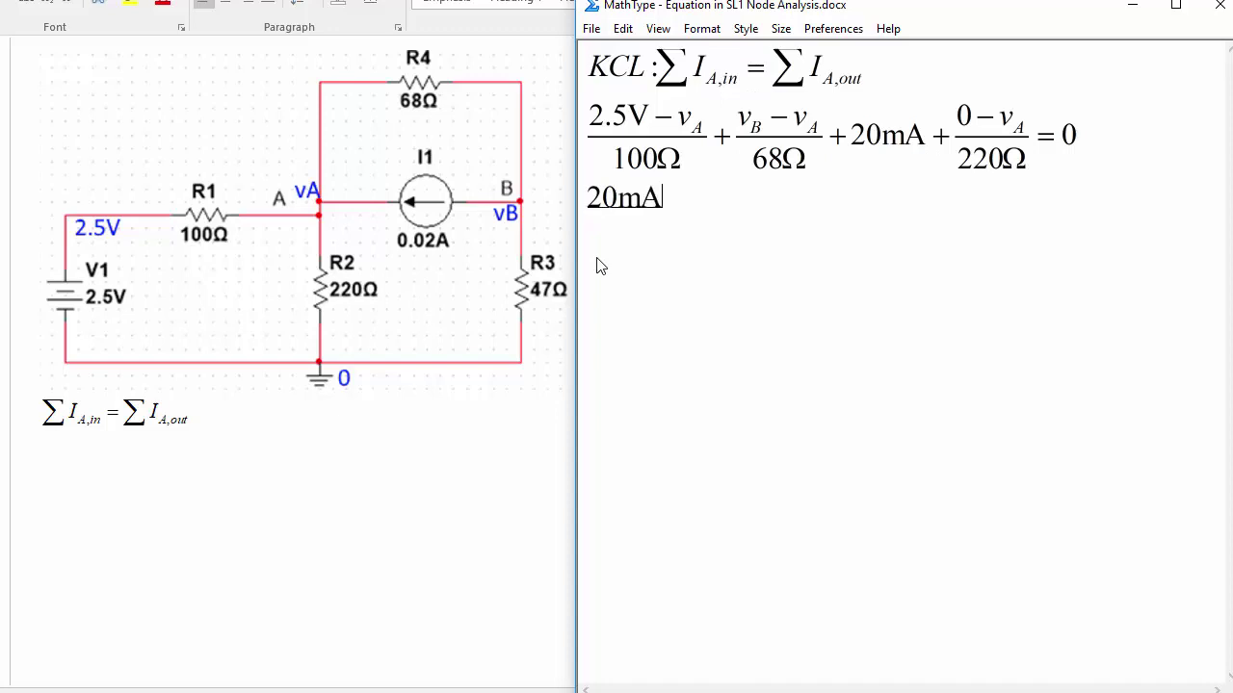
text(+)
- Add the fraction (v_B − 0)/47Ω followed by a plus sign
key(ctrl+f)
text( v)
key(ctrl+l)
text(B/)
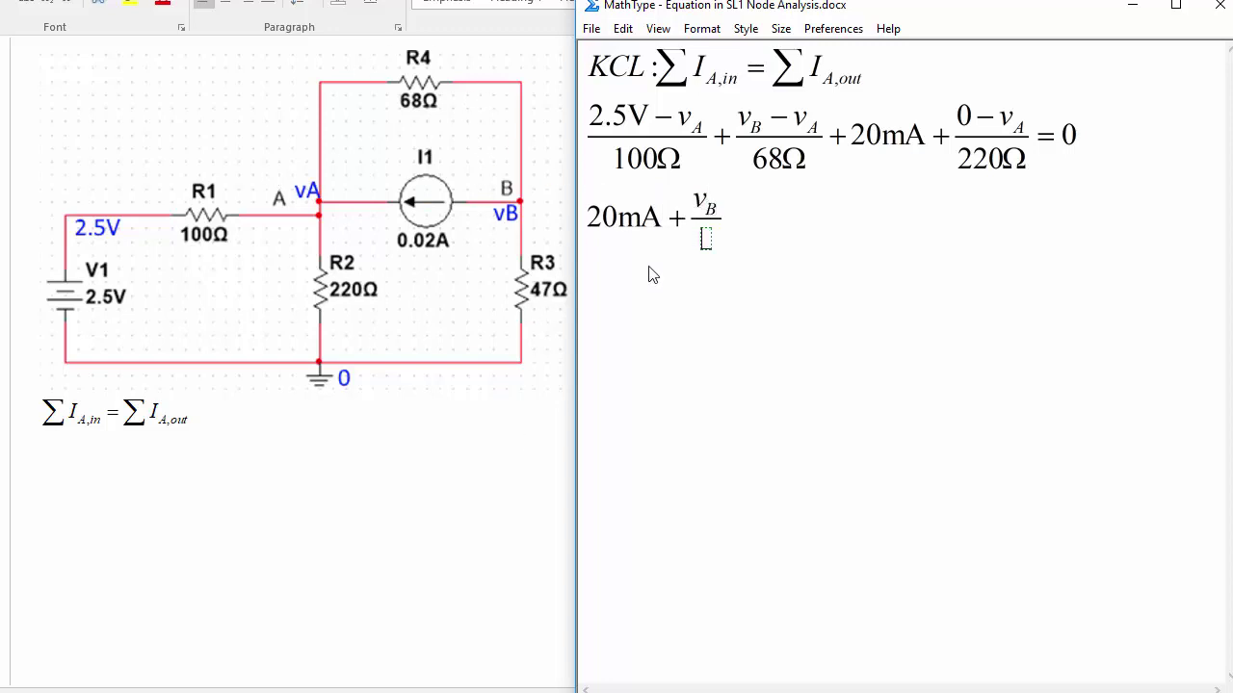
key(Right)
text(-)
text(0)
text(47)
text(Ω)
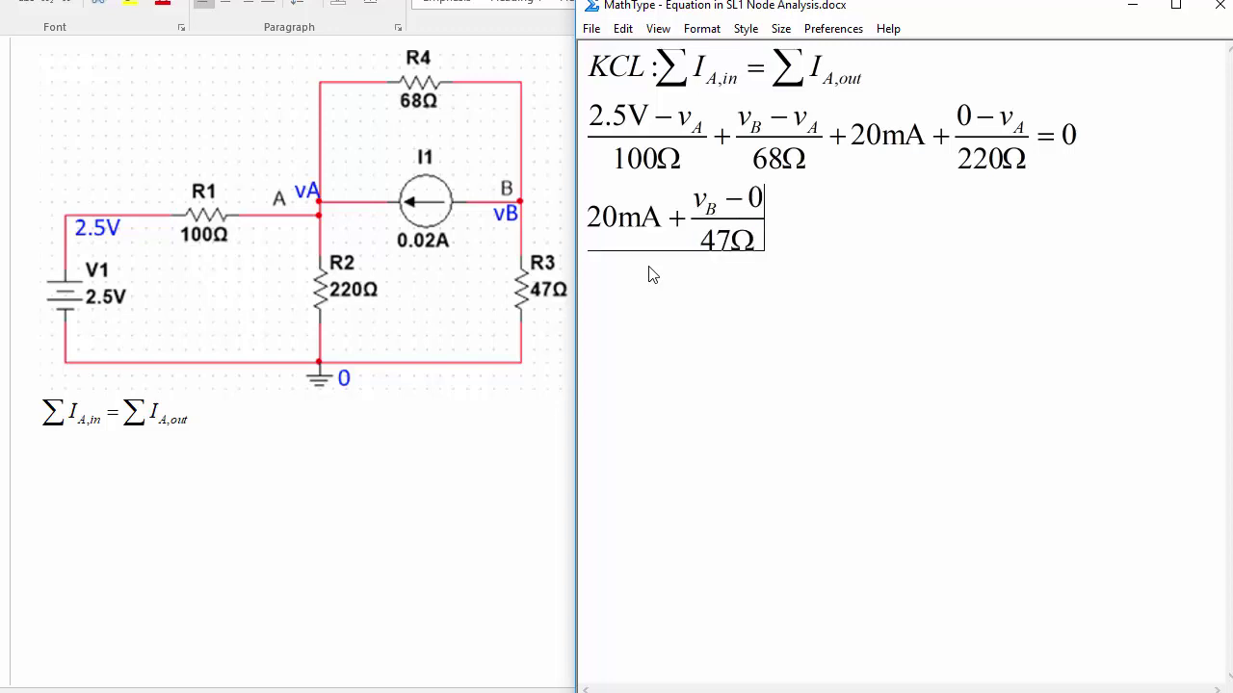
key(Tab)
text(+)
- Add the fraction (v_B − v_A)/68Ω to the node B equation
key(ctrl+f)
key(ctrl+l)
text(B)
key(Tab)
text(-)
key(ctrl+l)
text(A)/)
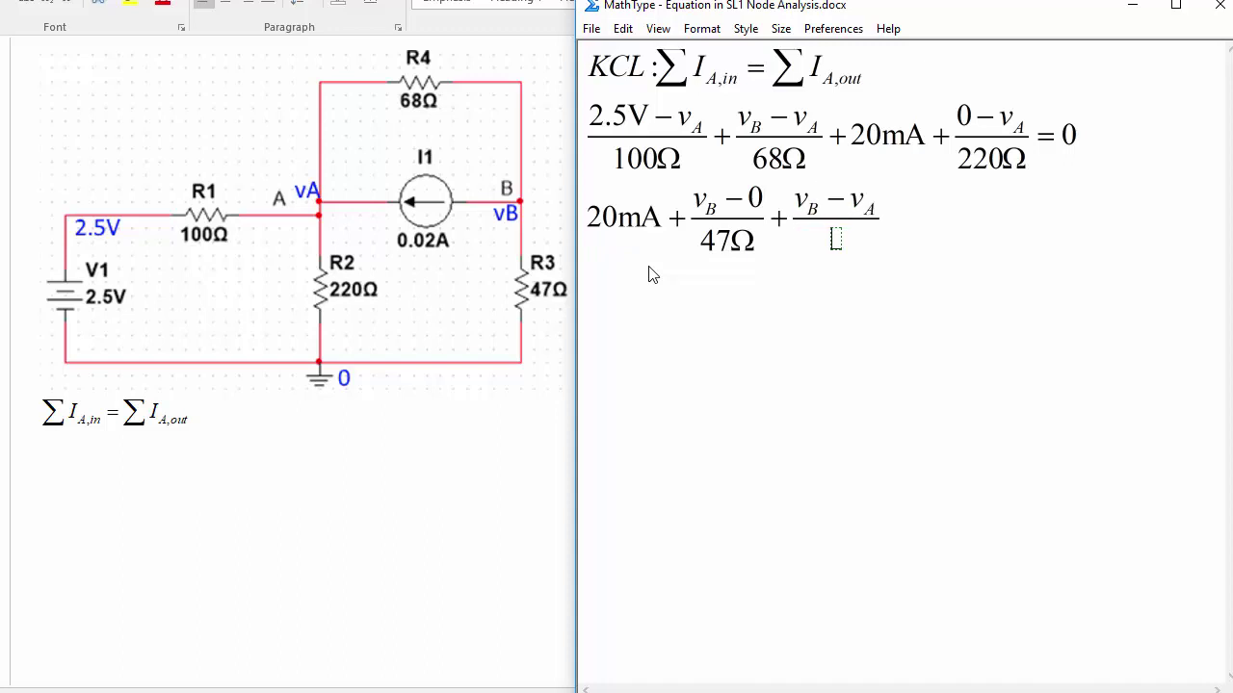
text(68Ω)
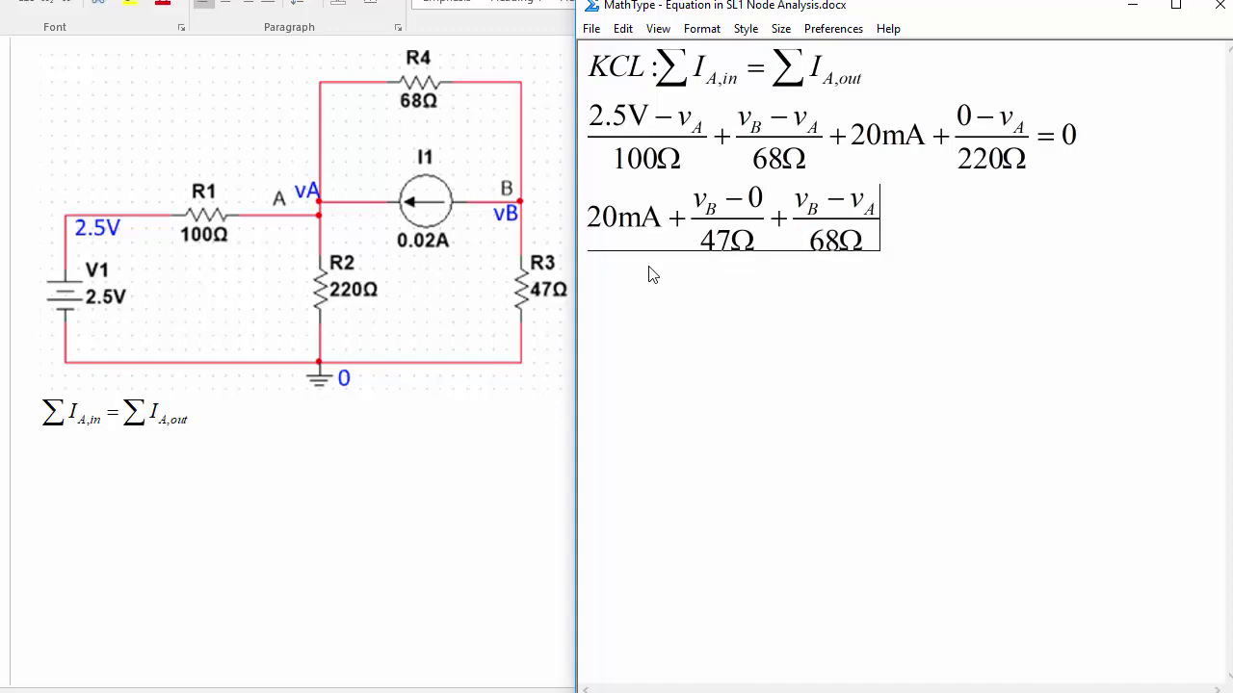
- Finish the node B line with = 0 and review both equation lines
key(ctrl+a)
key(End)
text(= 0)
drag(980, 285, 528, 106)
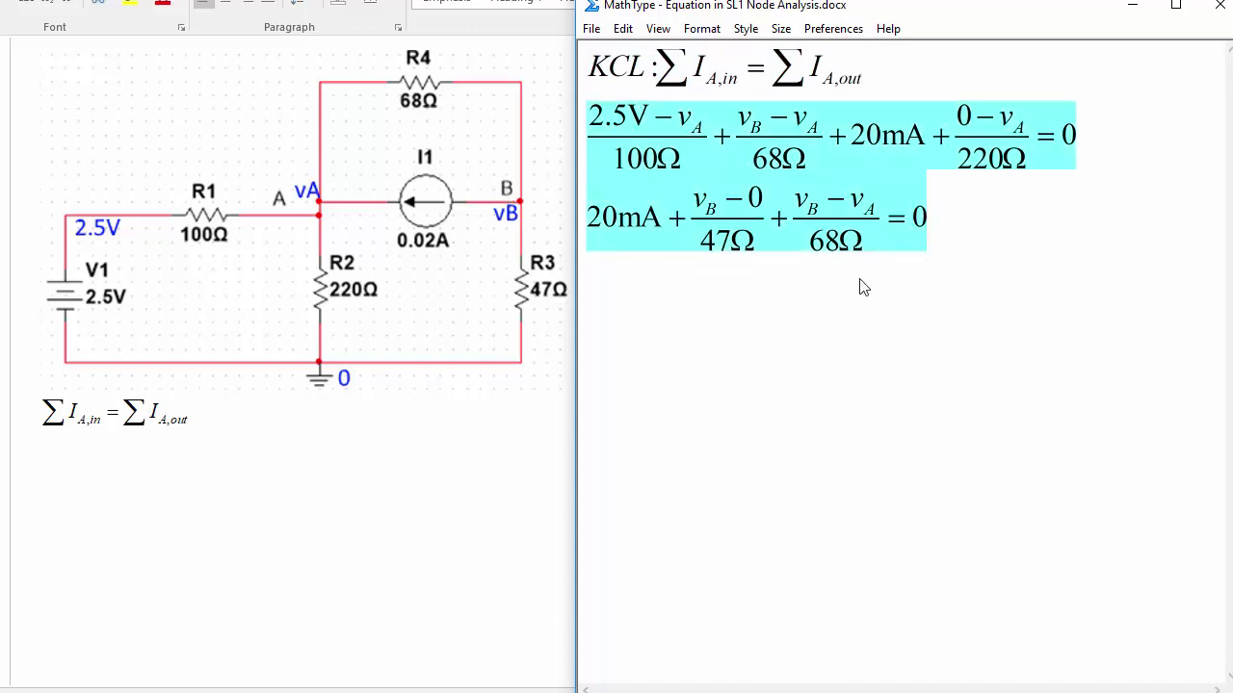
click(886, 293)
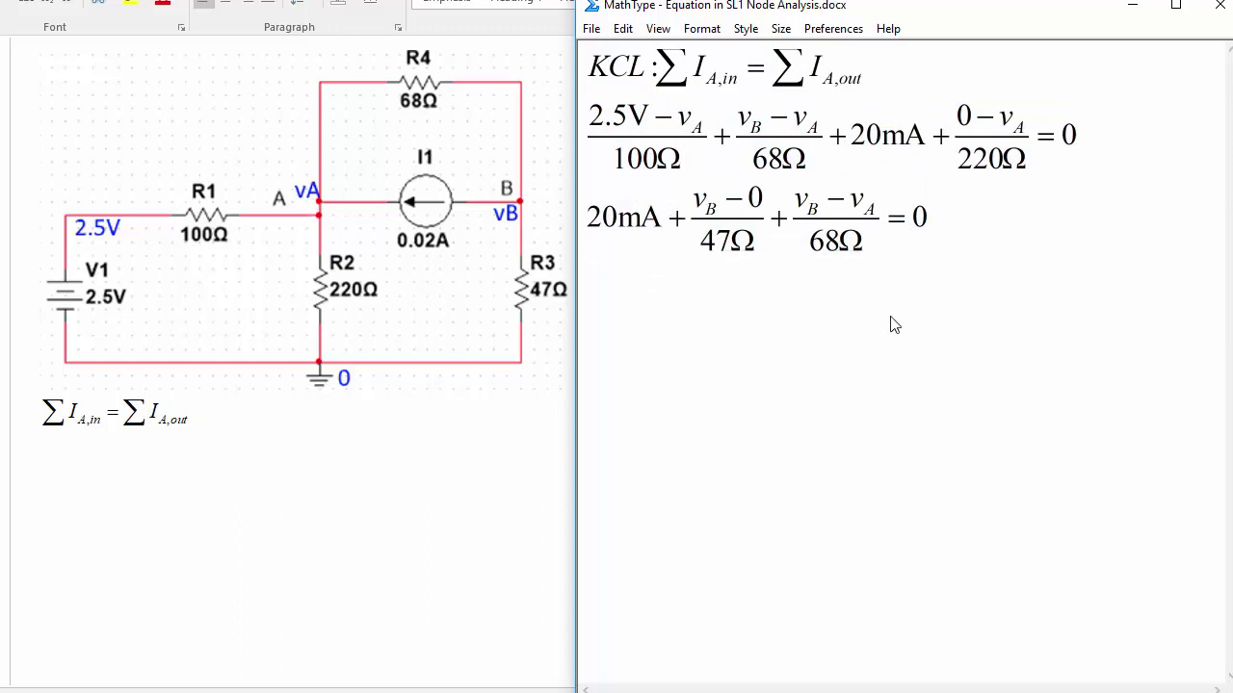
- Close MathType with Ctrl+F4 to place both KCL equations into the Word document
key(ctrl+F4)
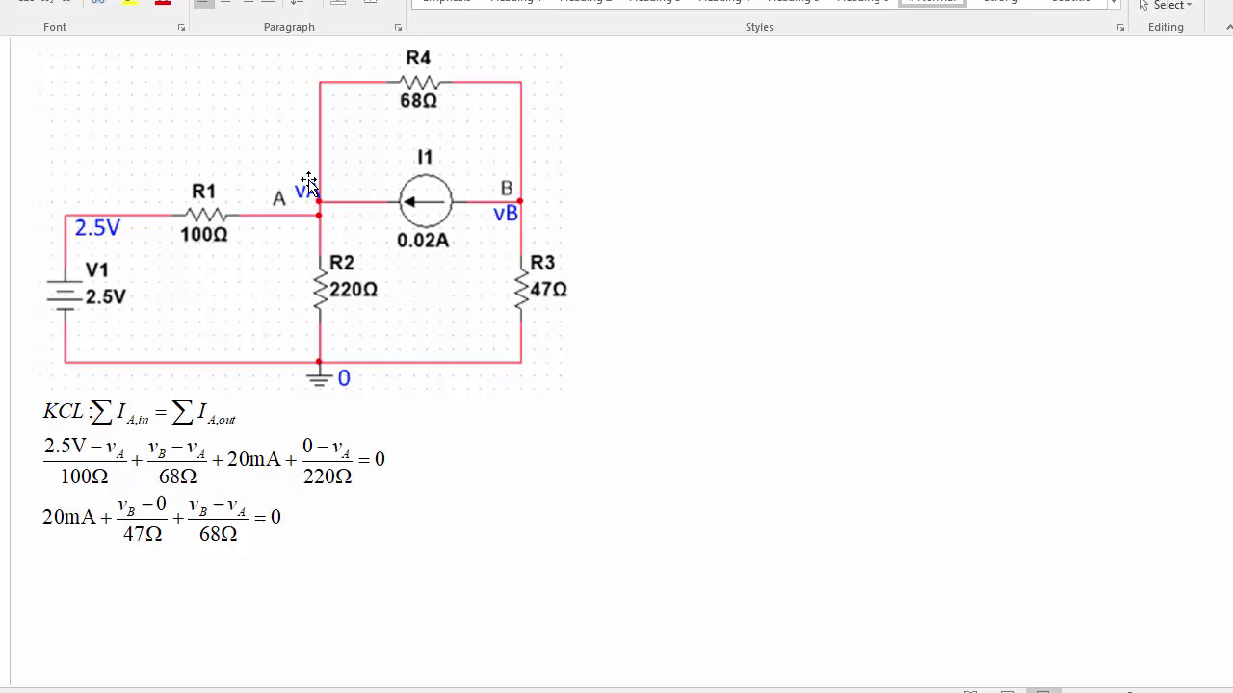
click(205, 520)
click(228, 465)
click(449, 484)
click(460, 91)
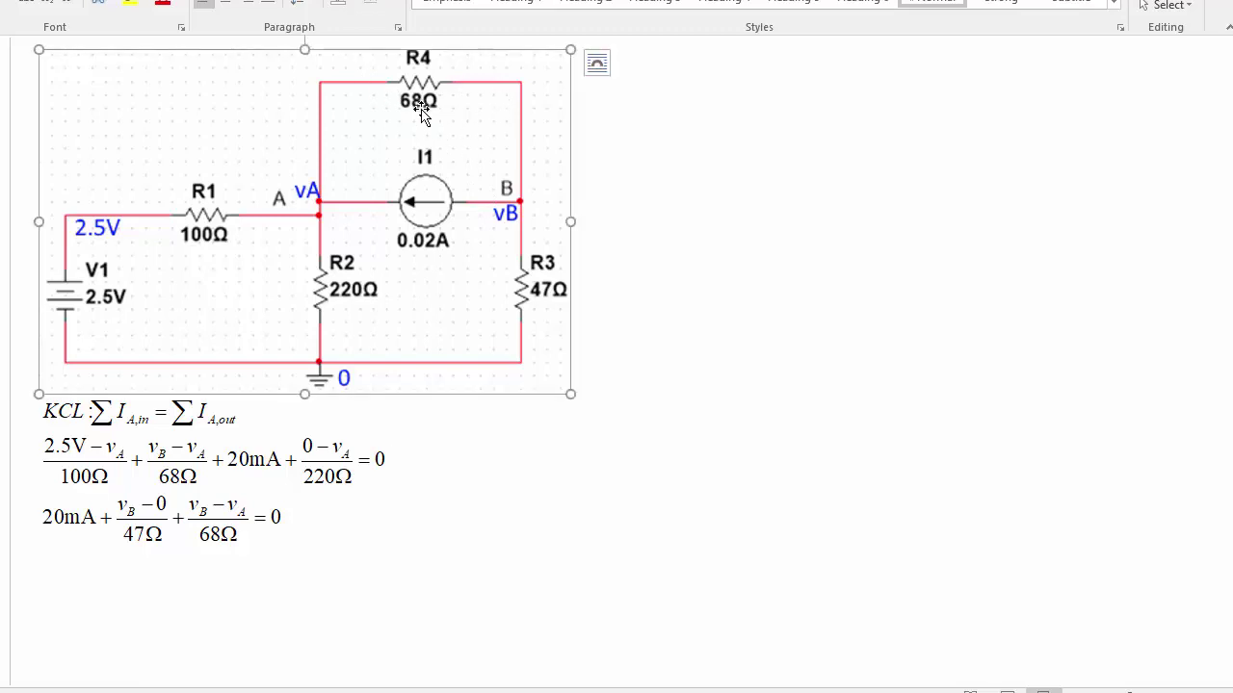